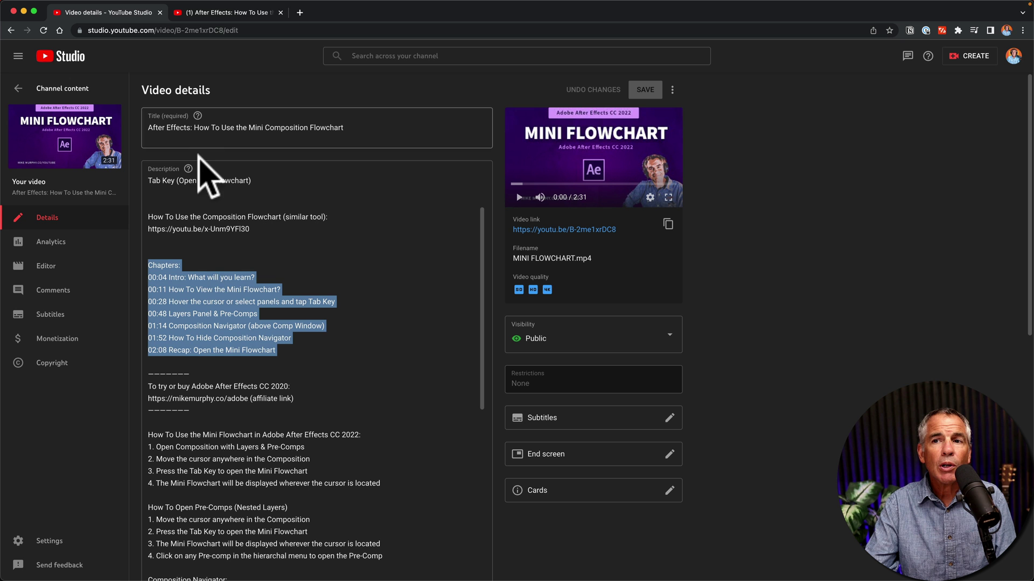
Select the description's chapter list and jump the video to the 02:08 Recap chapter.
{"action": "left_click", "coordinate": [204, 178]}
{"action": "left_click_drag", "start_coordinate": [291, 352], "coordinate": [150, 262]}
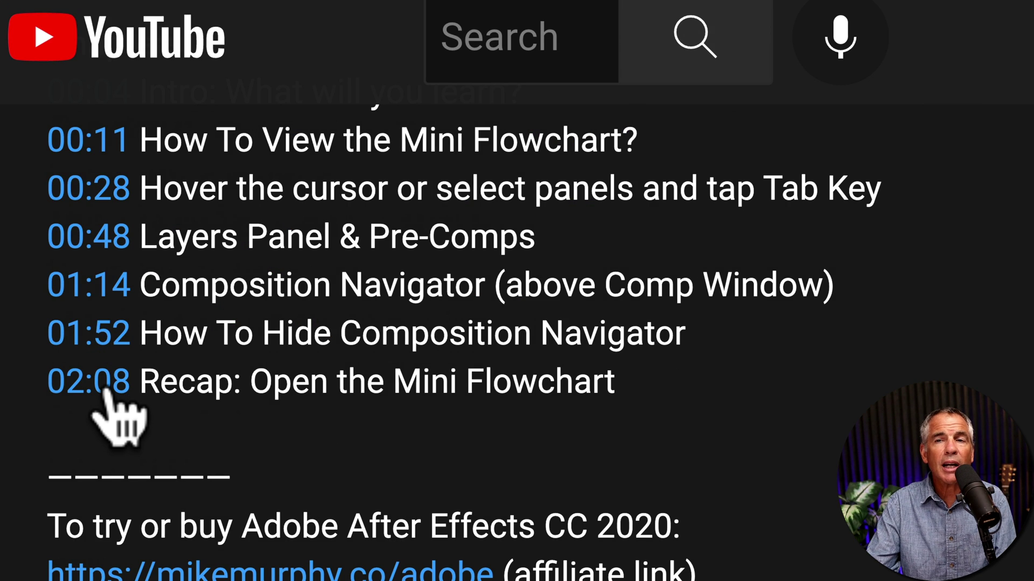
{"action": "left_click", "coordinate": [106, 392]}
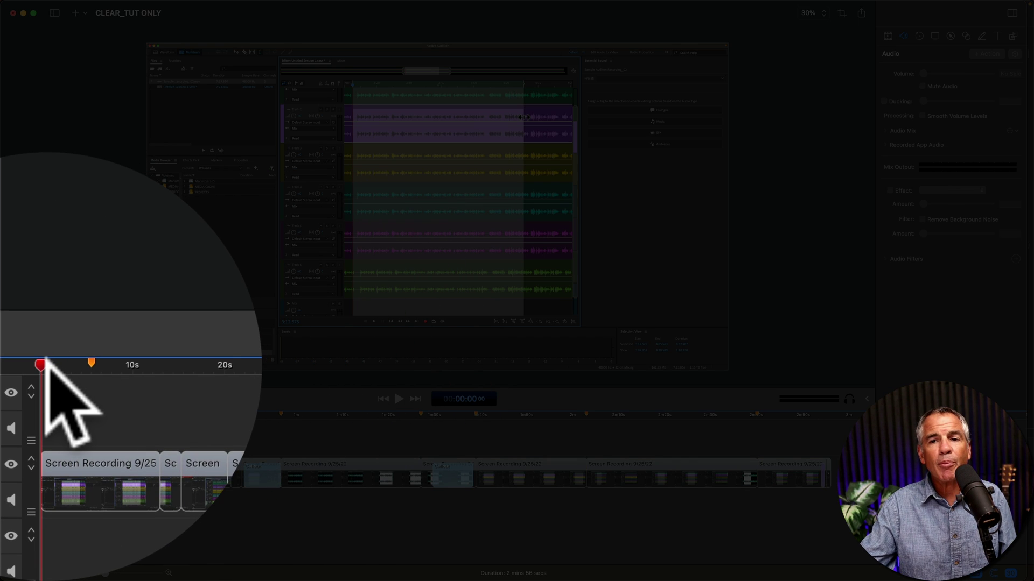
Move the ScreenFlow playhead from 0:00 to about 0:05 on the timeline.
{"action": "left_click_drag", "start_coordinate": [45, 360], "coordinate": [82, 359]}
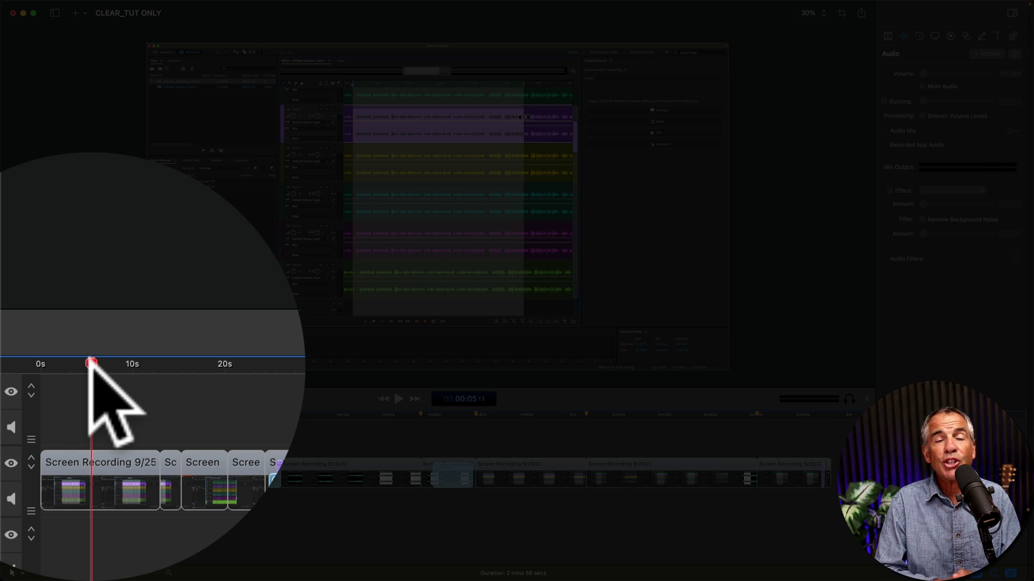
{"action": "key", "text": "grave"}
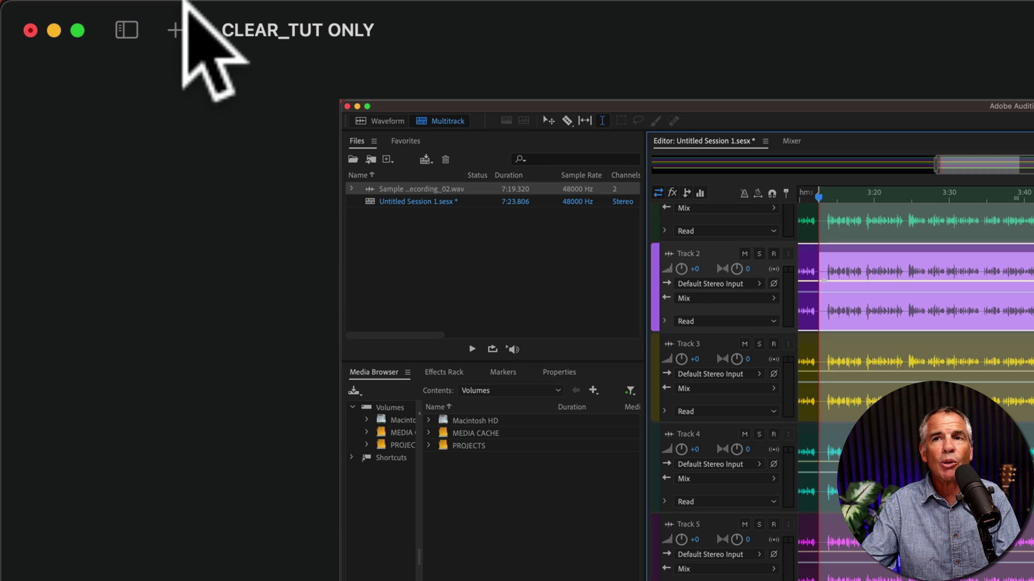
Bring up Mark > Markers > Add Marker… at the 0:05 playhead.
{"action": "mouse_move", "coordinate": [192, 4]}
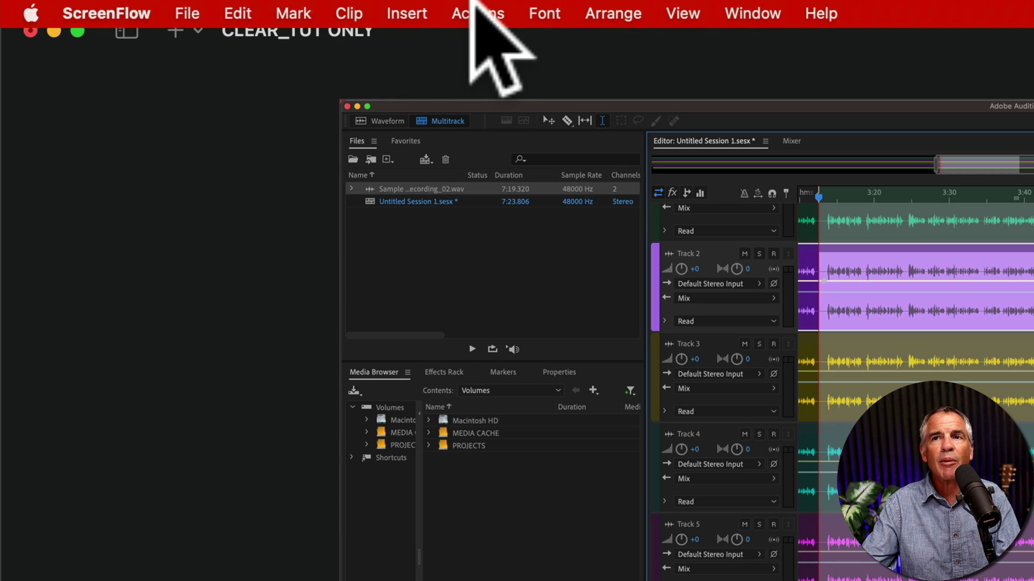
{"action": "left_click", "coordinate": [299, 10]}
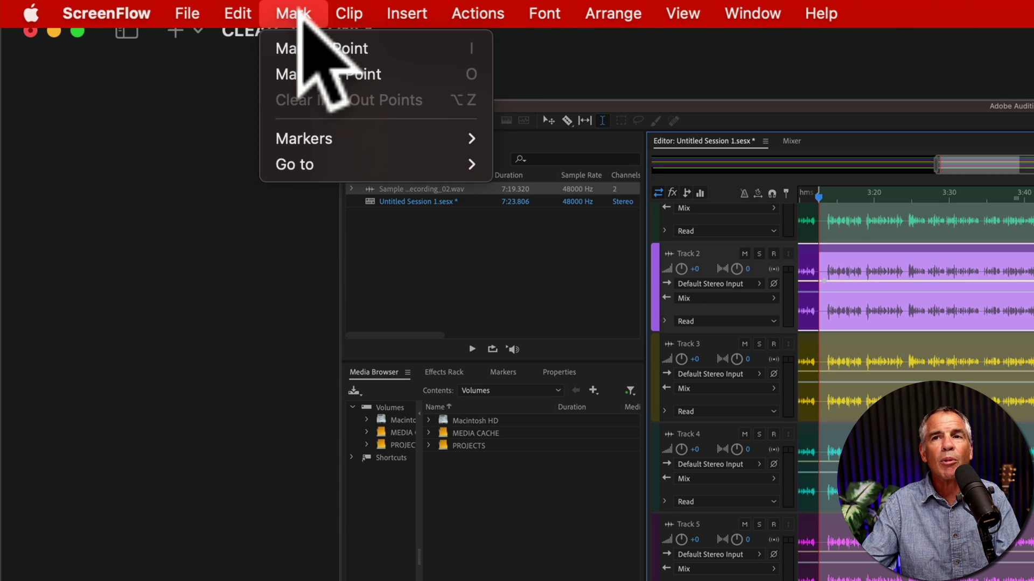
{"action": "mouse_move", "coordinate": [330, 128]}
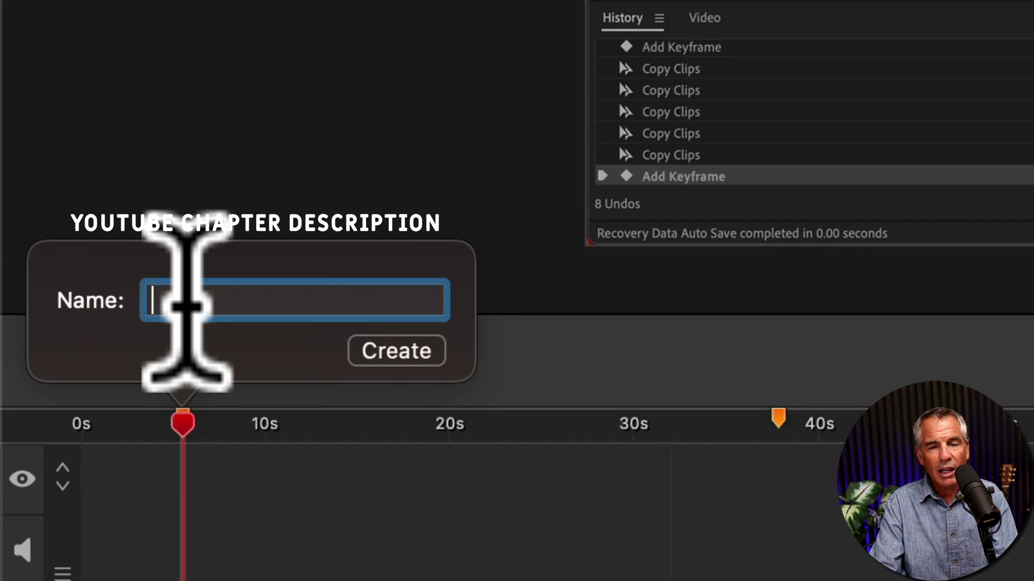
Create a marker named 'Intro: What You Will Learn?' at 0:05.
{"action": "type", "text": "Intro"}
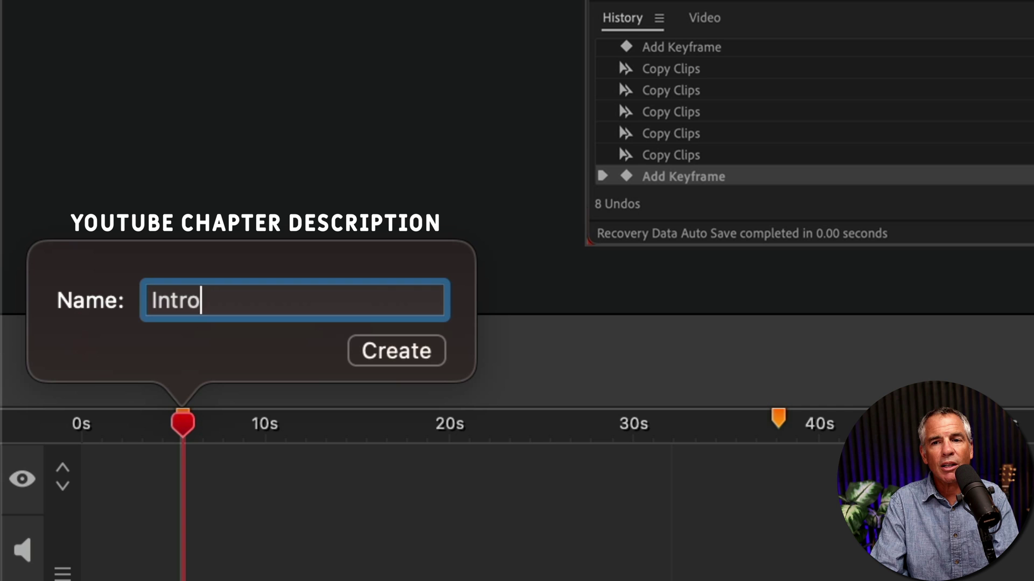
{"action": "type", "text": ": What You Will Learn?"}
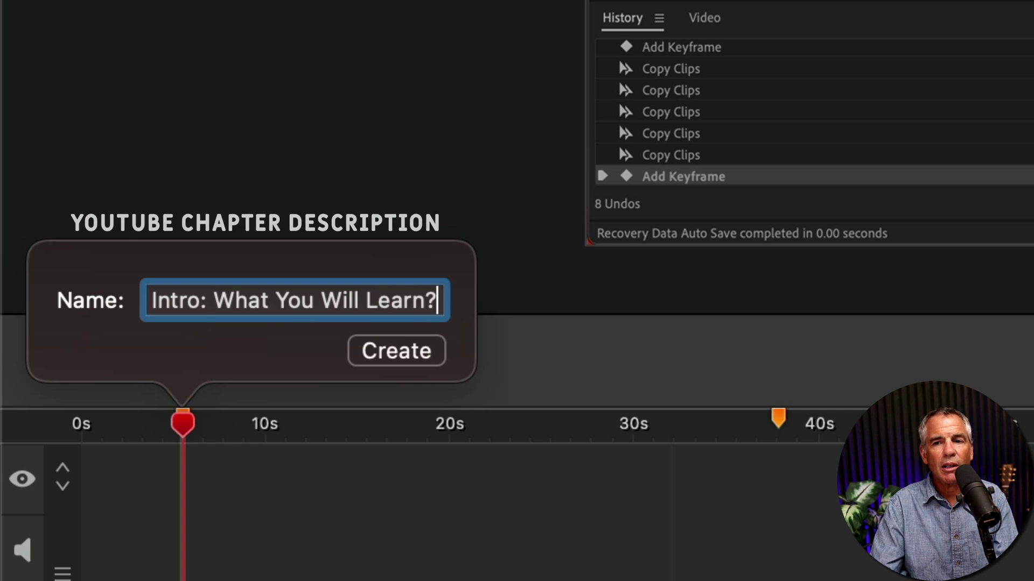
{"action": "left_click", "coordinate": [395, 345]}
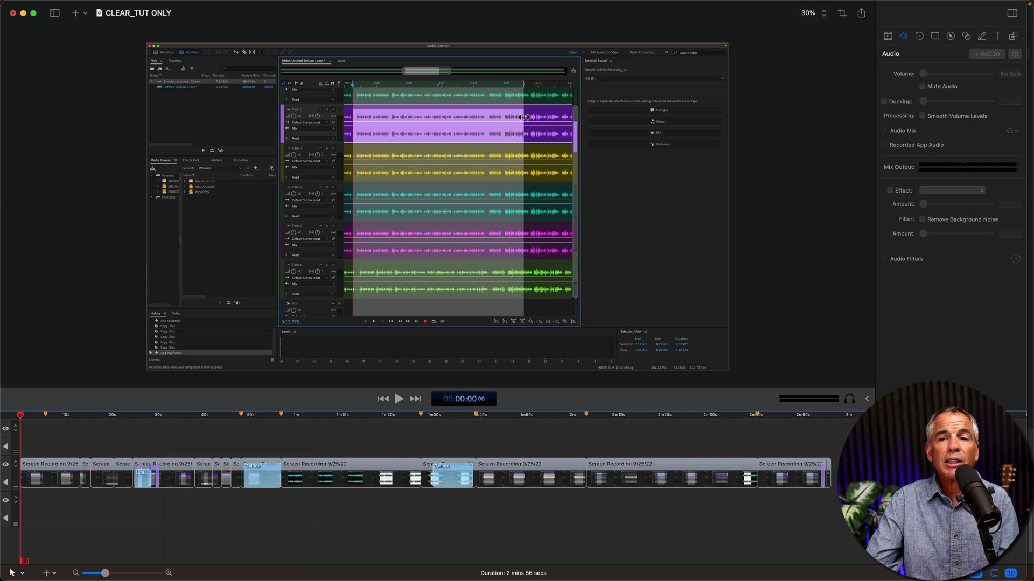
{"action": "left_click_drag", "start_coordinate": [21, 414], "coordinate": [841, 399]}
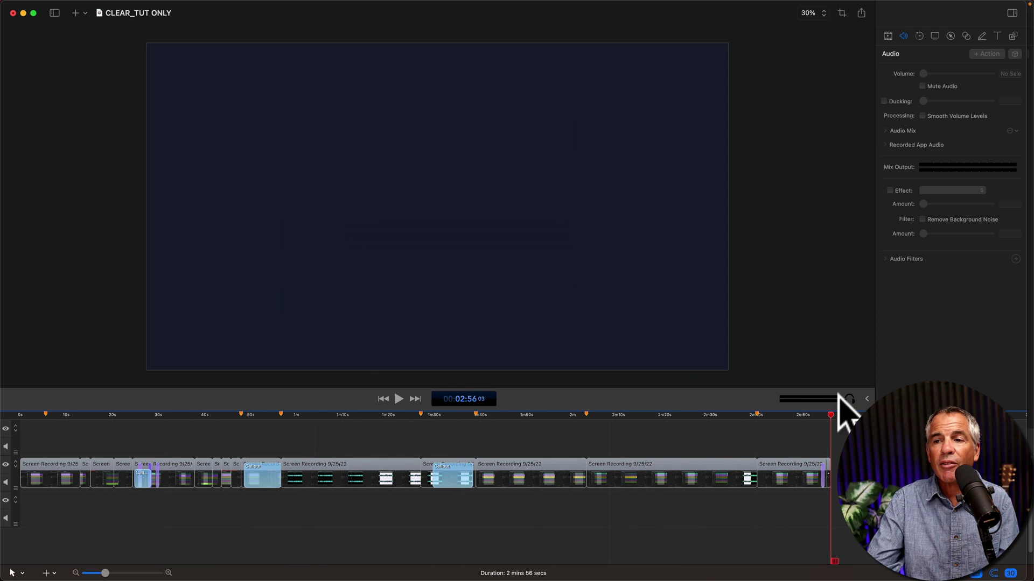
{"action": "left_click", "coordinate": [280, 415]}
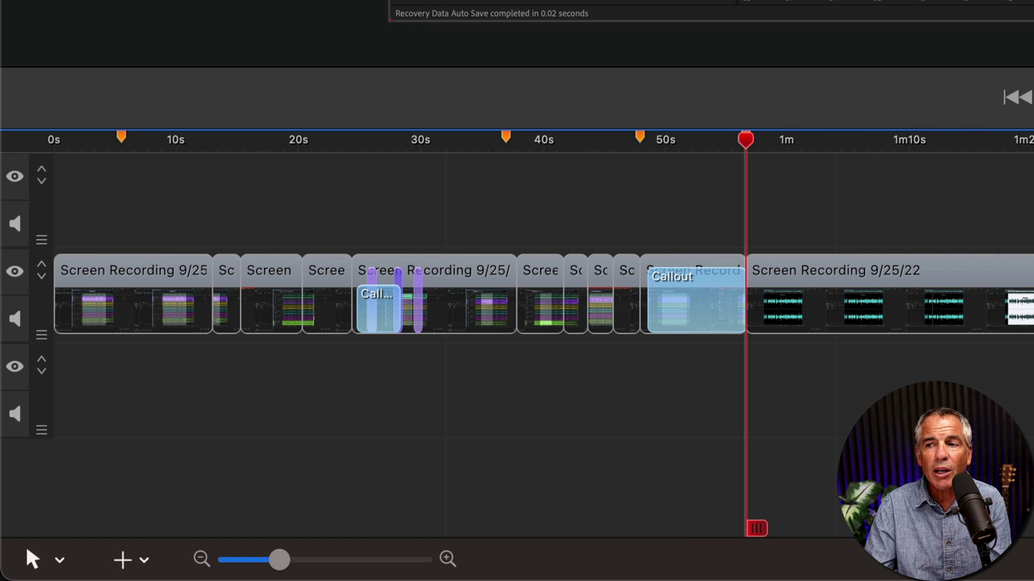
{"action": "right_click", "coordinate": [354, 138]}
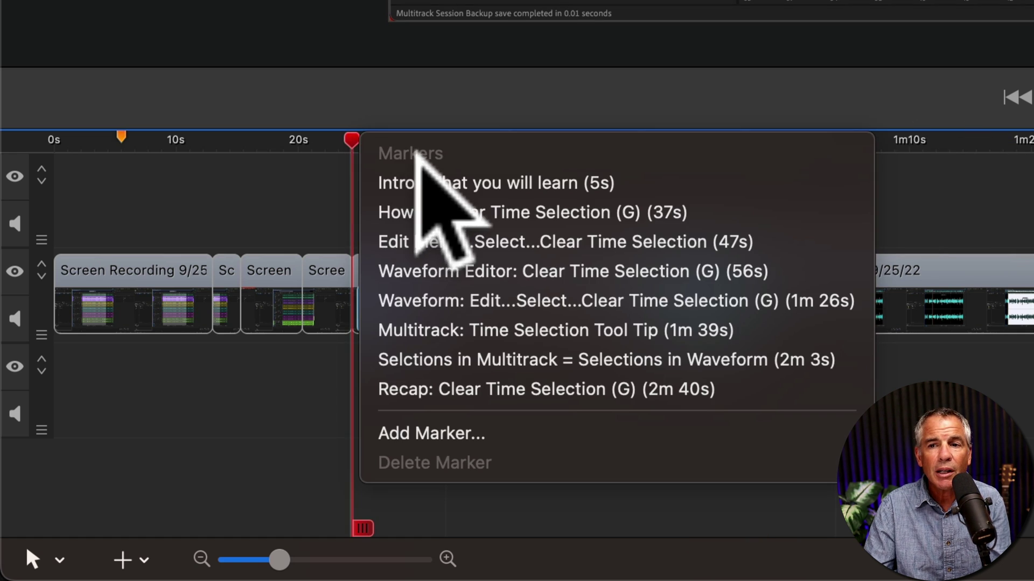
{"action": "left_click", "coordinate": [326, 204]}
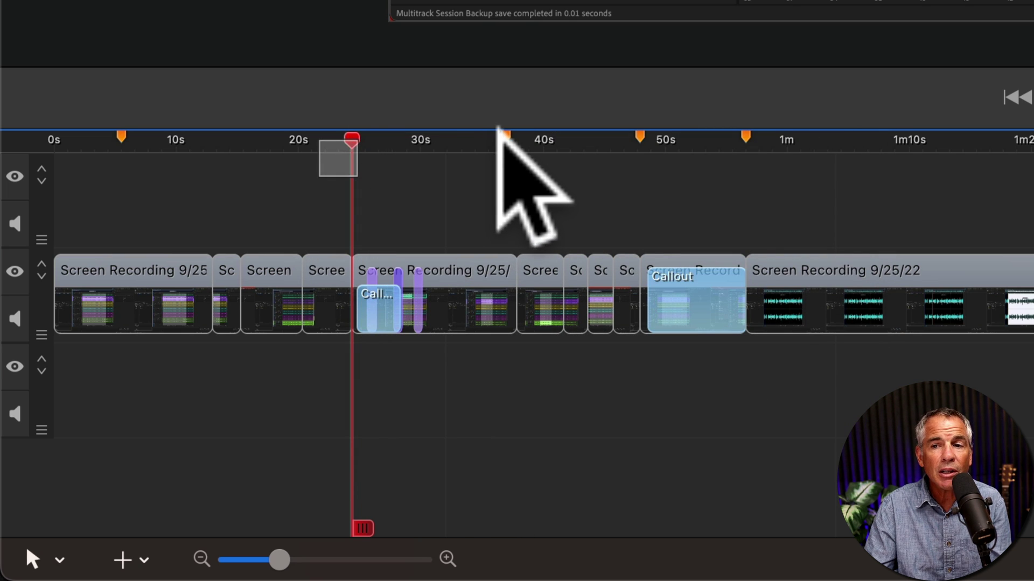
{"action": "right_click", "coordinate": [502, 132]}
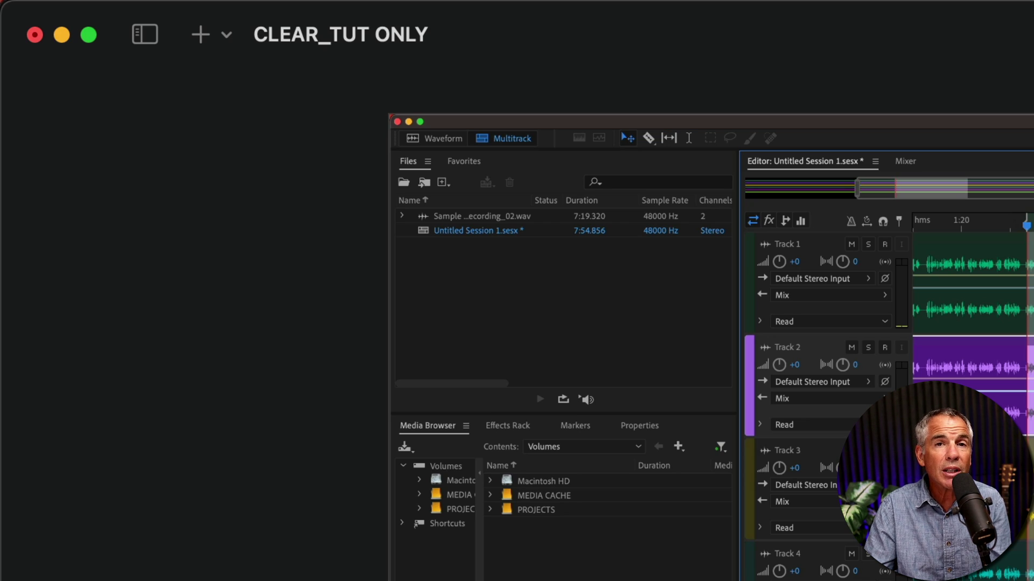
Check the name of the marker near 37s: 'How To Clear Time Selection'.
{"action": "mouse_move", "coordinate": [381, 2]}
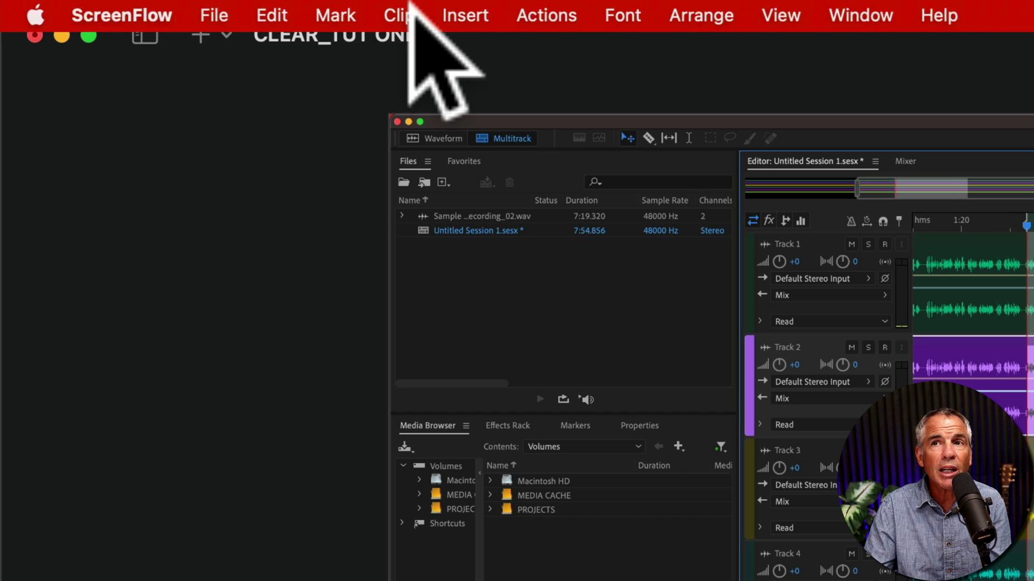
{"action": "left_click", "coordinate": [345, 5]}
{"action": "mouse_move", "coordinate": [397, 157]}
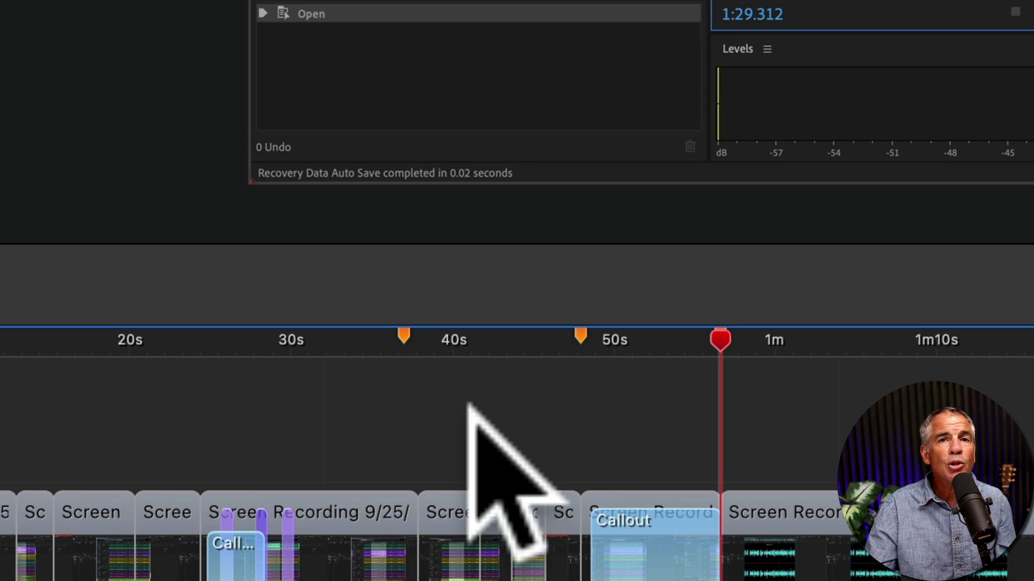
{"action": "double_click", "coordinate": [403, 325]}
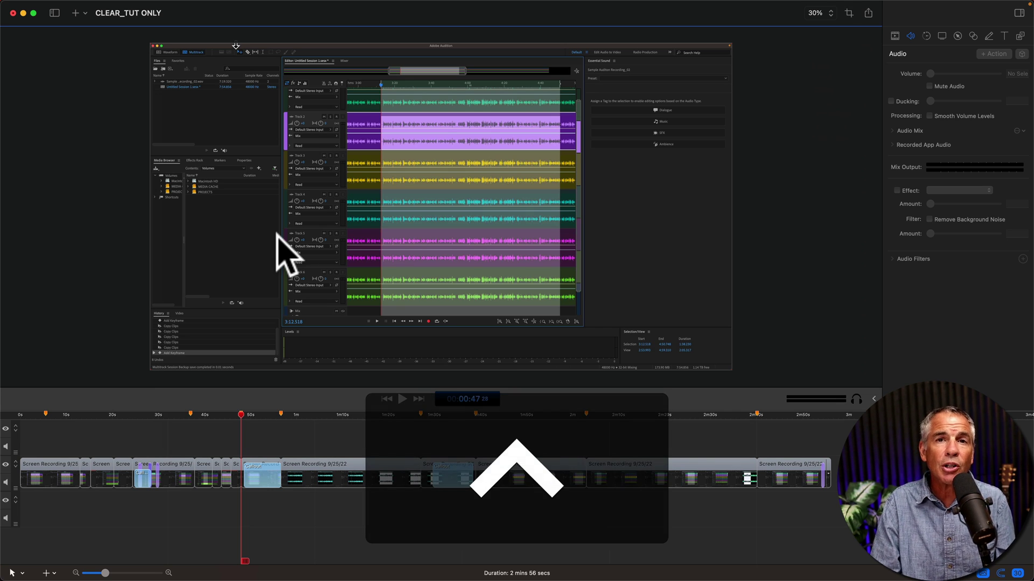
Open the Markers list showing all eight chapter markers with their times.
{"action": "key", "text": "ctrl+m"}
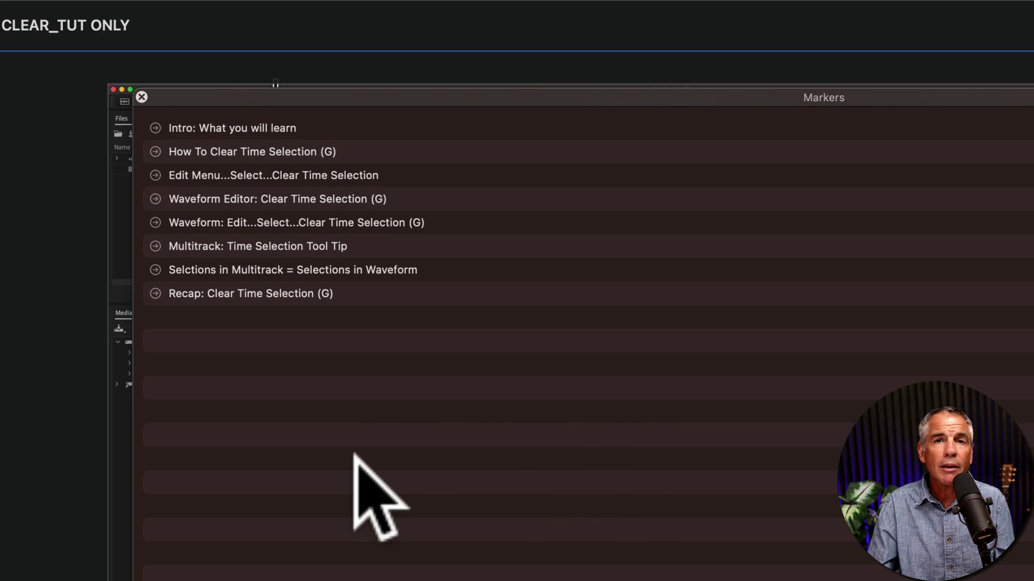
{"action": "mouse_move", "coordinate": [290, 1]}
{"action": "left_click", "coordinate": [438, 3]}
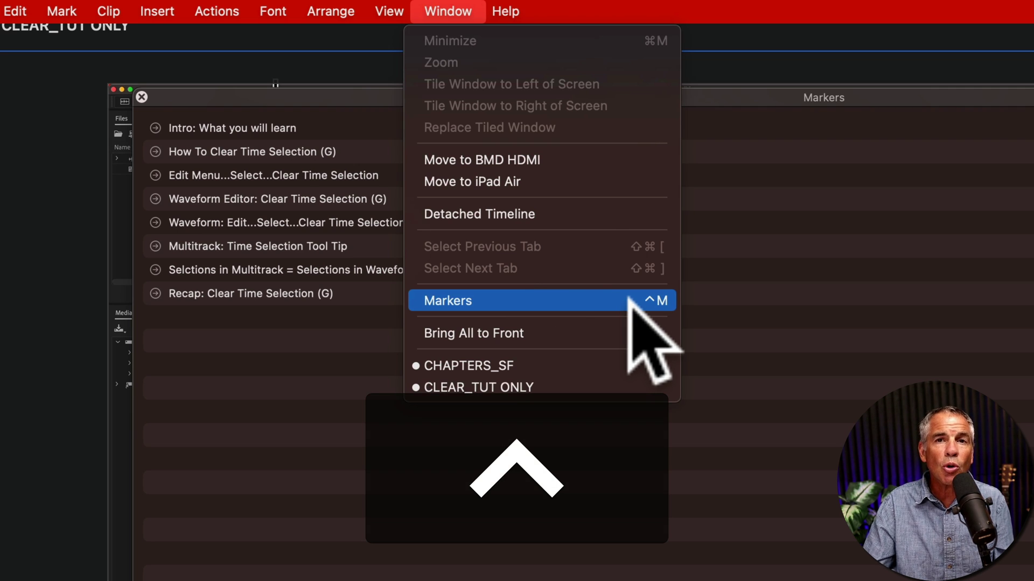
{"action": "key", "text": "ctrl+m"}
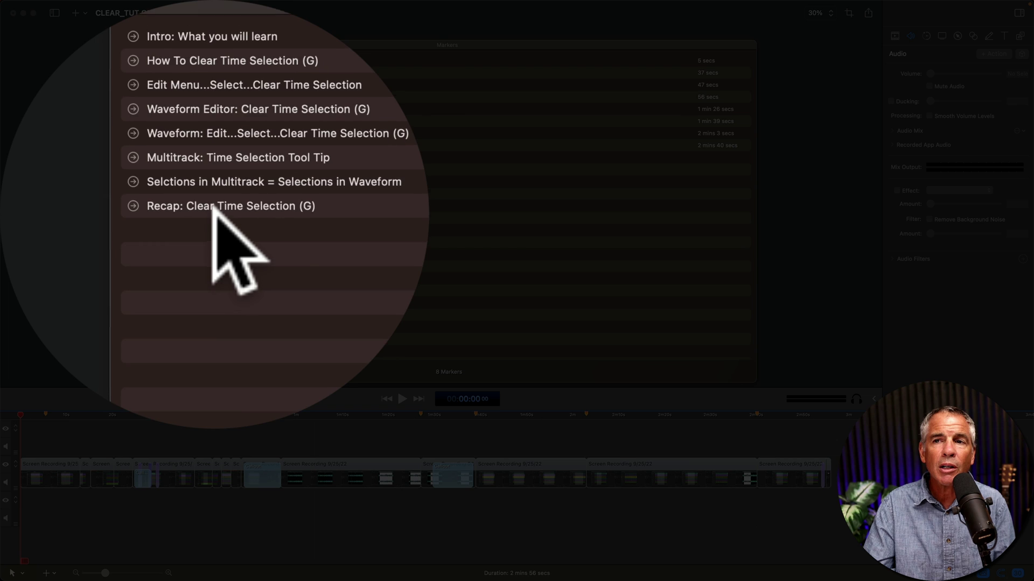
Select the Recap: Clear Time Selection (G) marker, then jump to the 1:26 marker.
{"action": "left_click", "coordinate": [194, 145]}
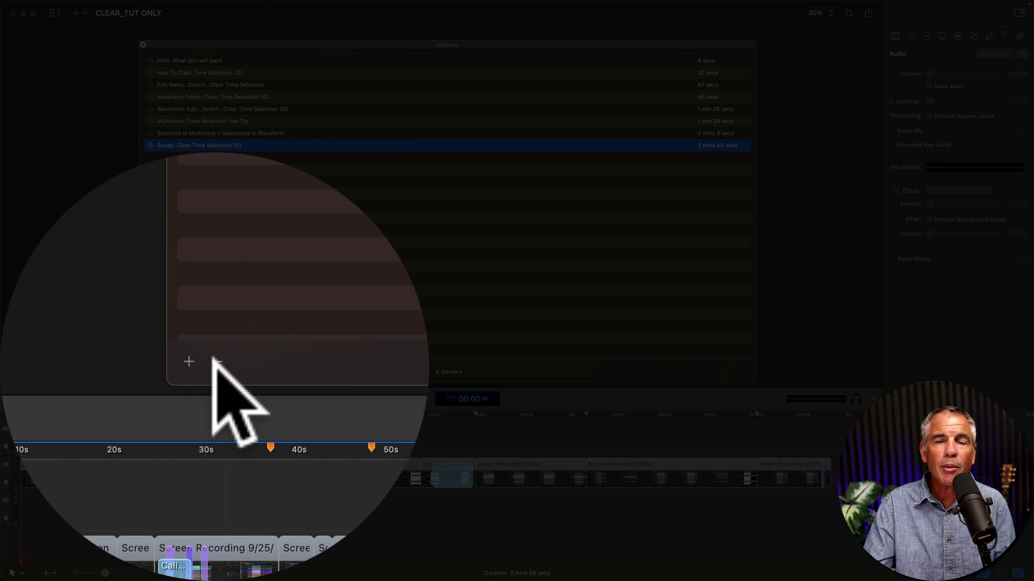
{"action": "left_click", "coordinate": [265, 318]}
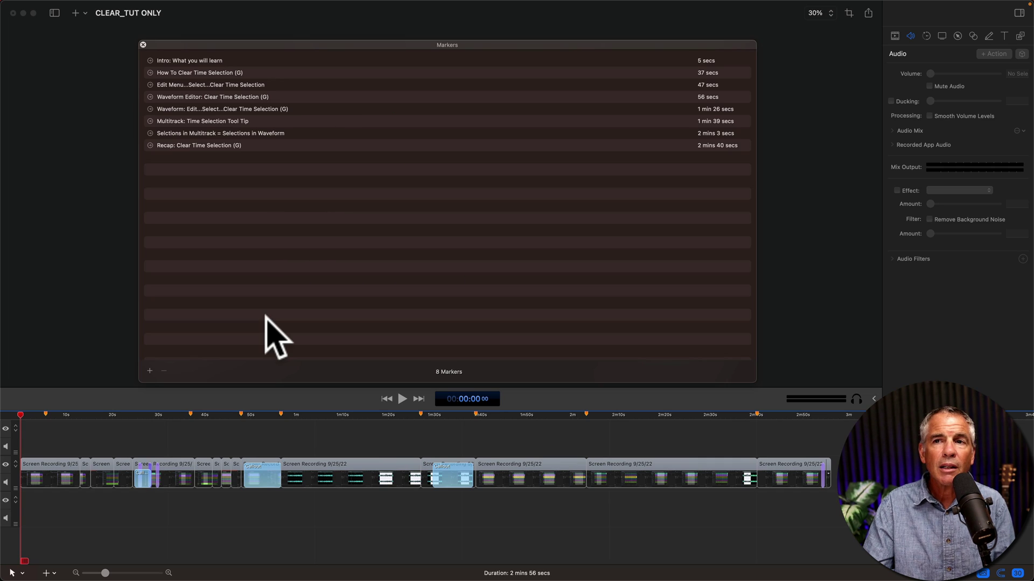
{"action": "left_click", "coordinate": [150, 109]}
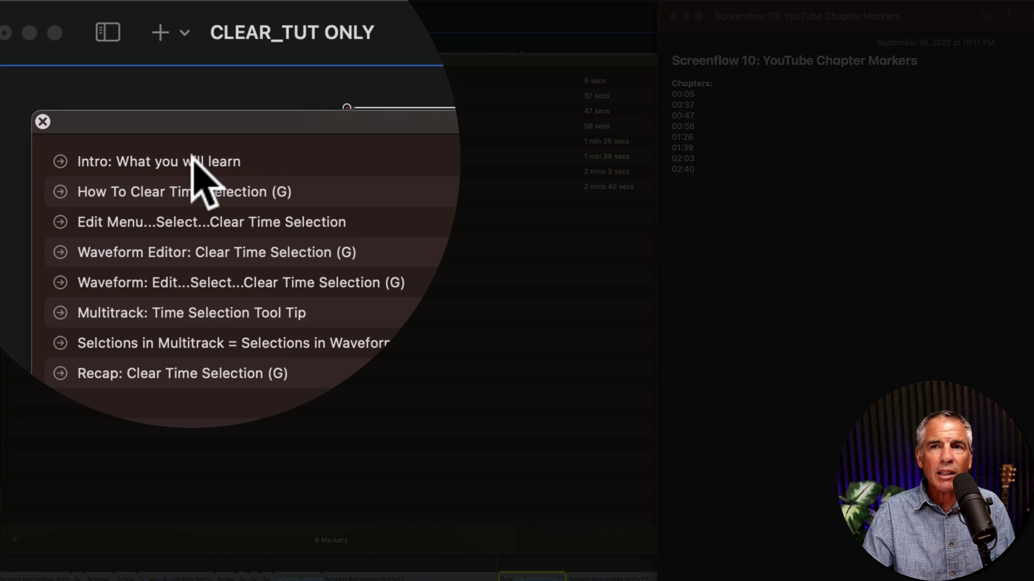
Copy the Intro: What you will learn marker name into the note after 00:05.
{"action": "left_click", "coordinate": [192, 161]}
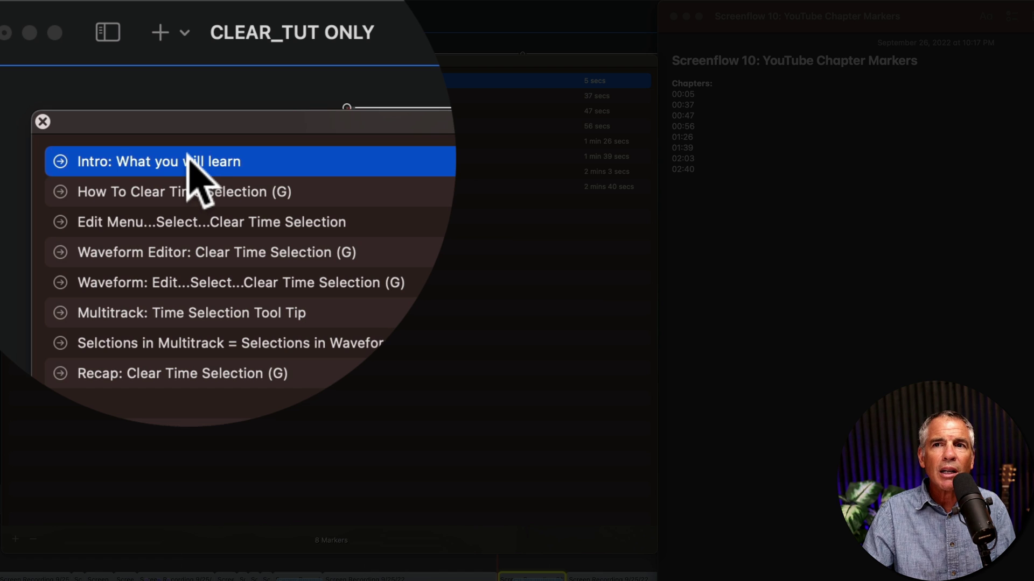
{"action": "left_click", "coordinate": [171, 155]}
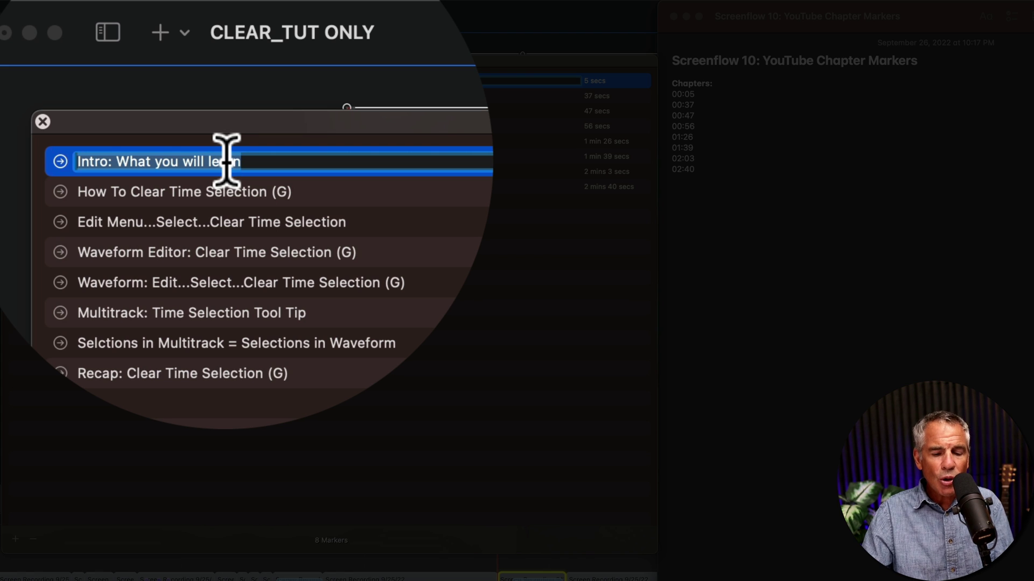
{"action": "key", "text": "super+c"}
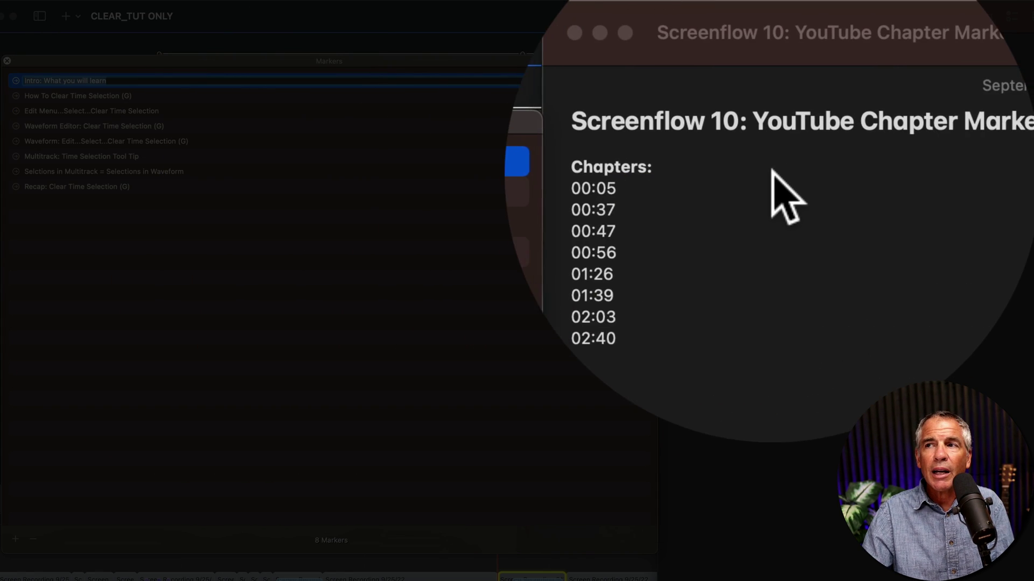
{"action": "left_click", "coordinate": [692, 189]}
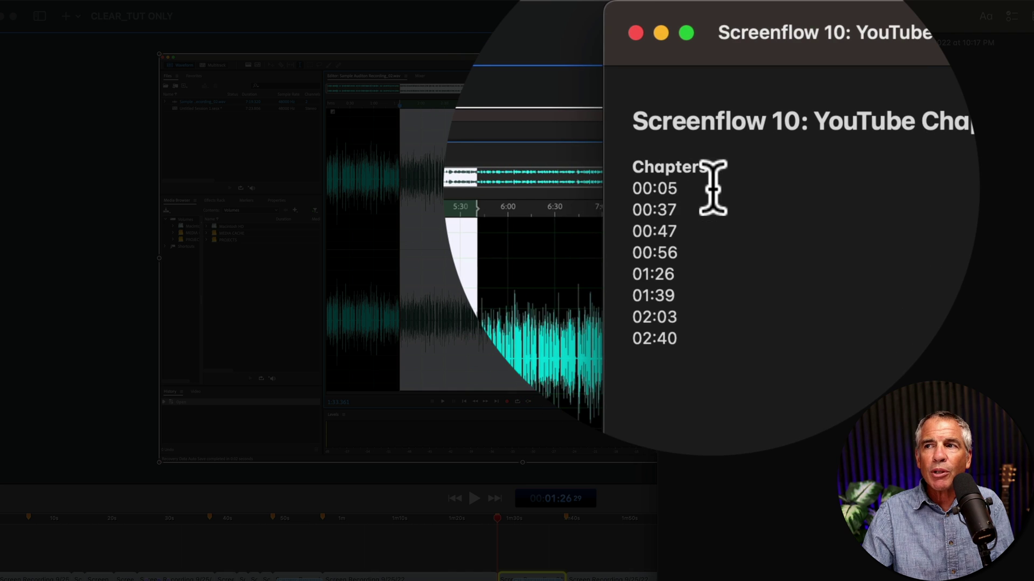
{"action": "key", "text": "super+v"}
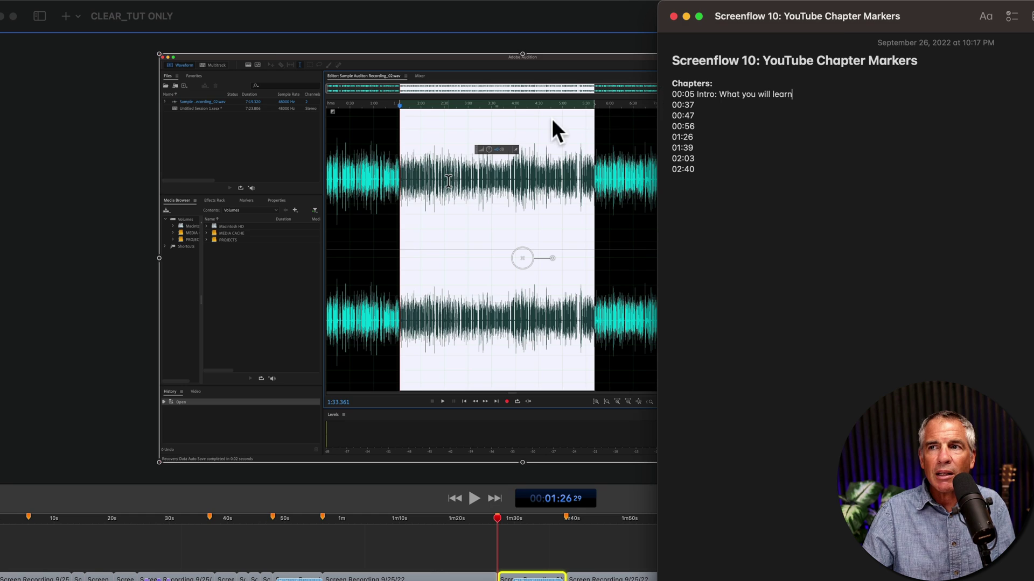
Copy the 'How To Clear Time Selection (G)' marker name into the note after 00:37.
{"action": "left_click", "coordinate": [66, 95]}
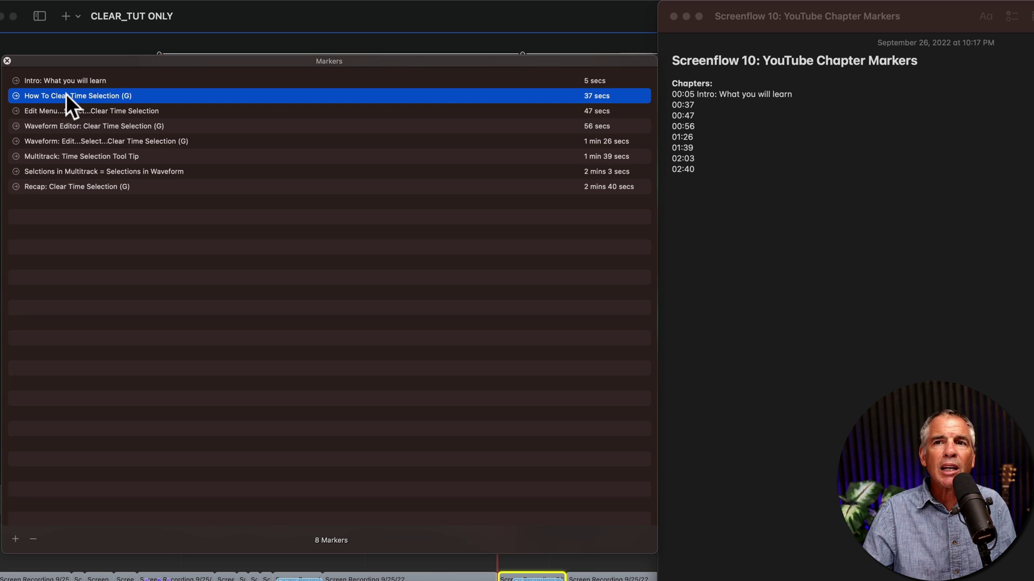
{"action": "left_click", "coordinate": [66, 96]}
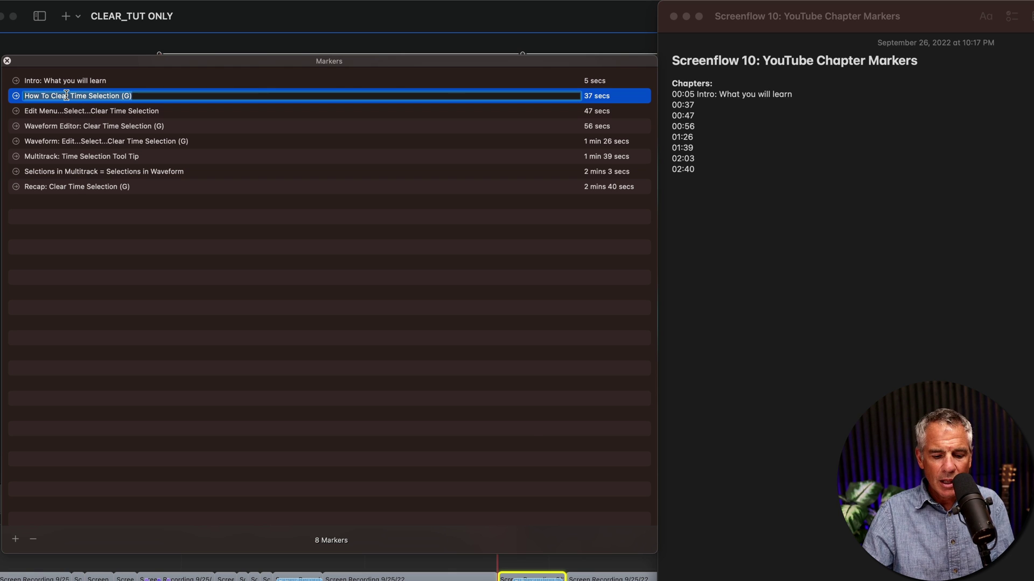
{"action": "key", "text": "super+c"}
{"action": "left_click", "coordinate": [728, 115]}
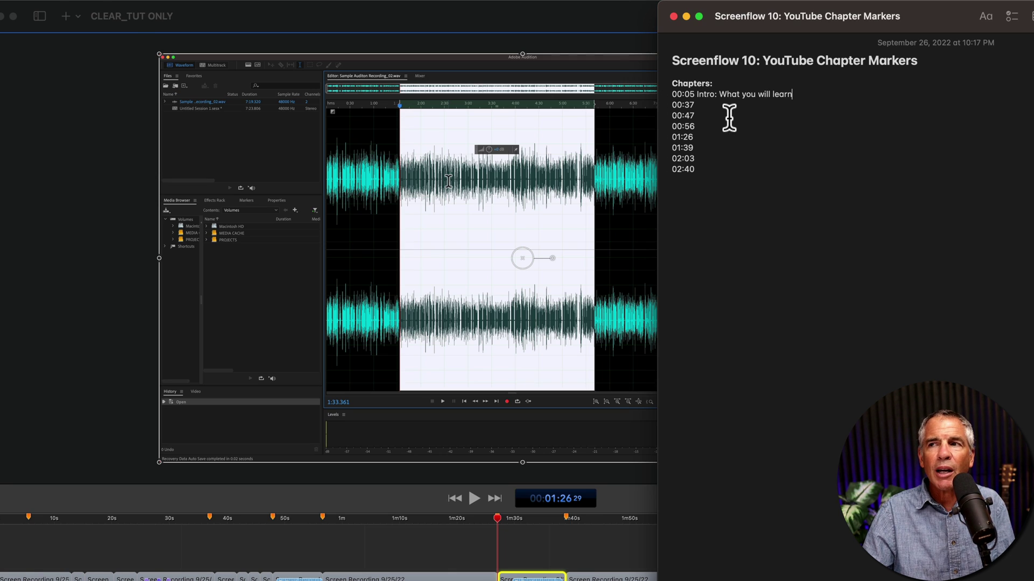
{"action": "left_click", "coordinate": [714, 105]}
{"action": "key", "text": "cmd+v"}
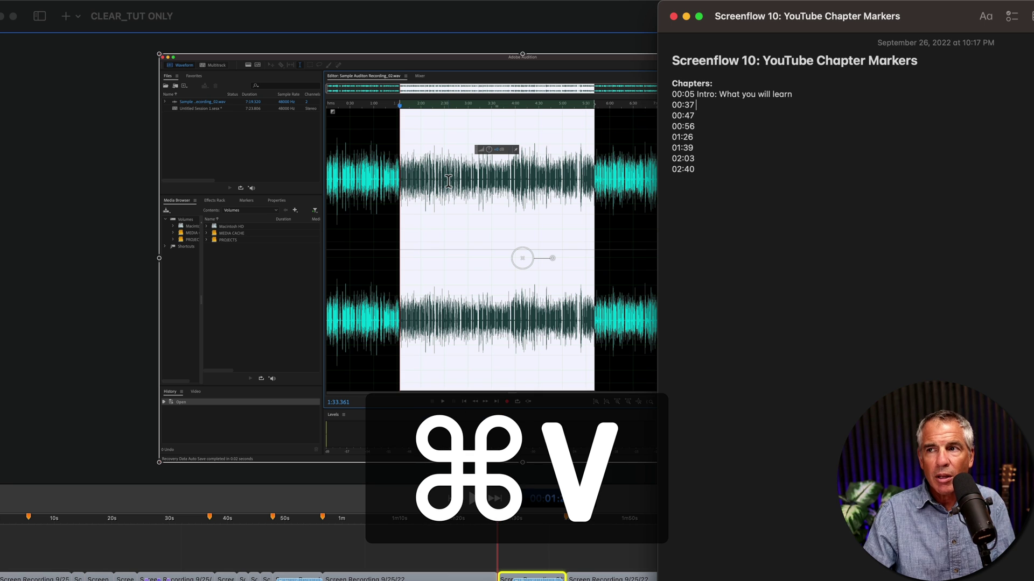